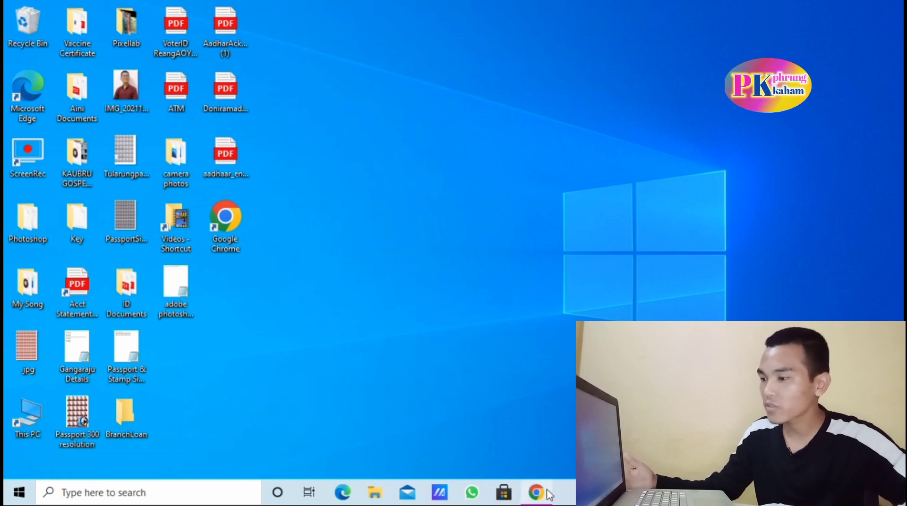
Step: Switch to Google Chrome and search Google for "Google Adsense"
{"action": "left_click", "coordinate": [536, 438]}
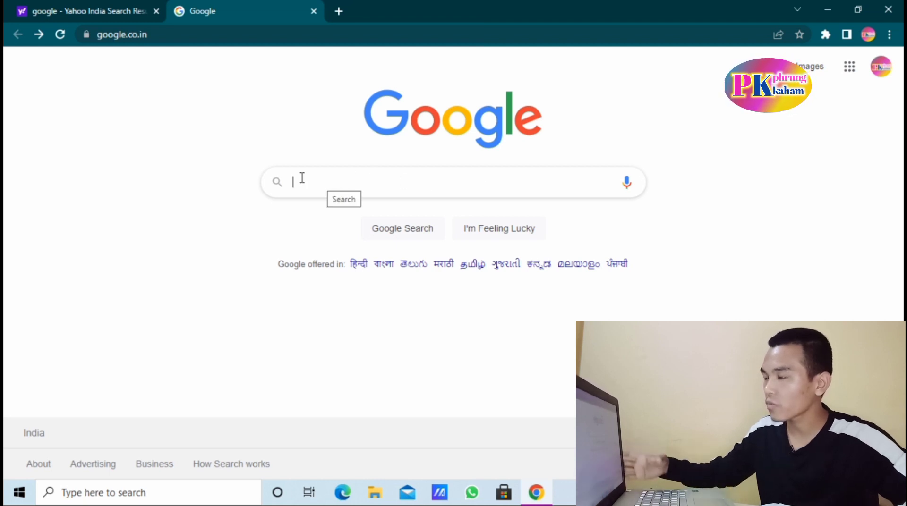
{"action": "type", "text": "G"}
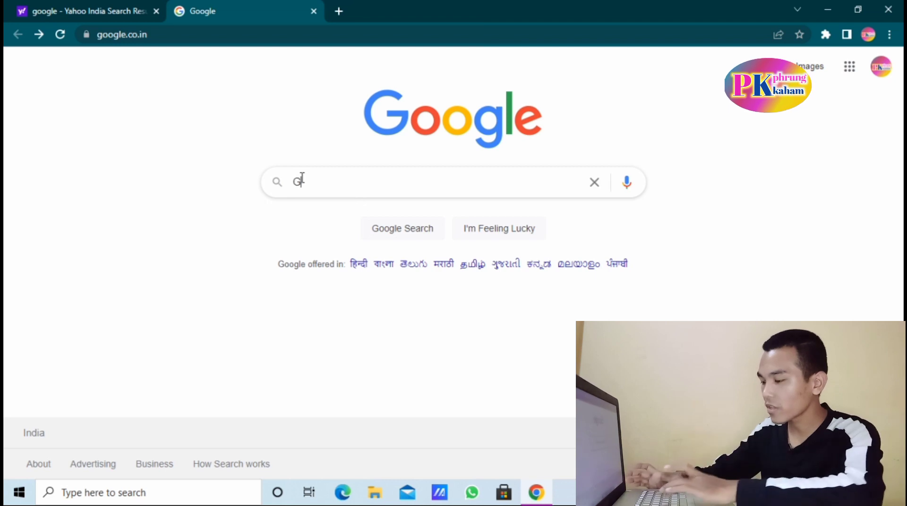
{"action": "type", "text": "oogle "}
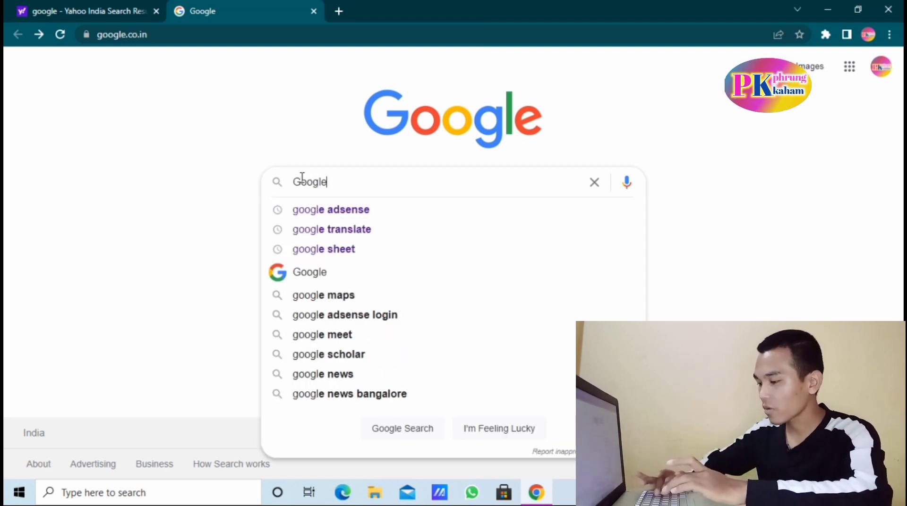
{"action": "type", "text": "Adsense"}
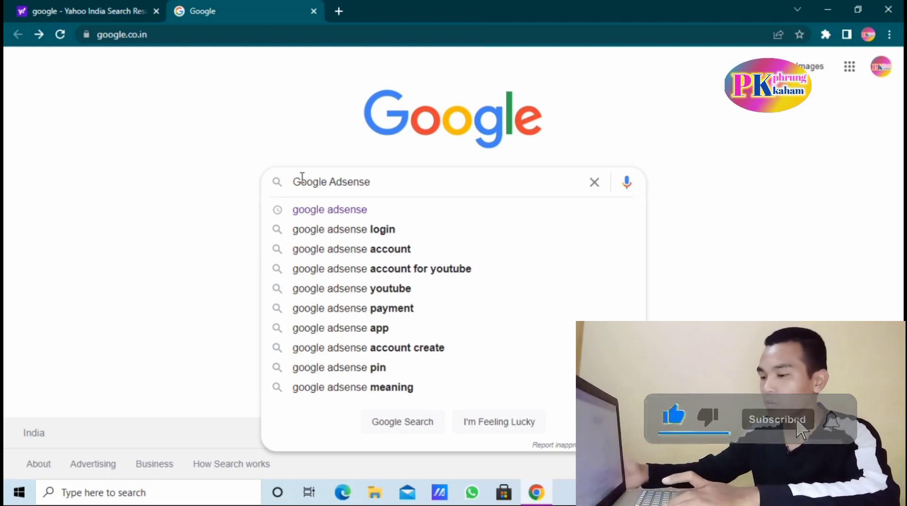
{"action": "key", "text": "Return"}
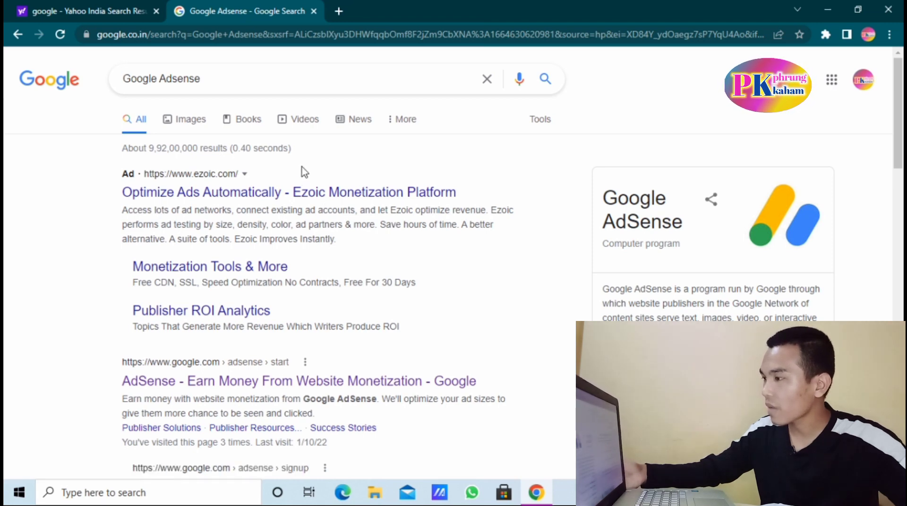
Step: Open the "AdSense - Earn Money From Website Monetization" page from the search results
{"action": "scroll", "coordinate": [301, 168], "scroll_direction": "down", "scroll_amount": 5}
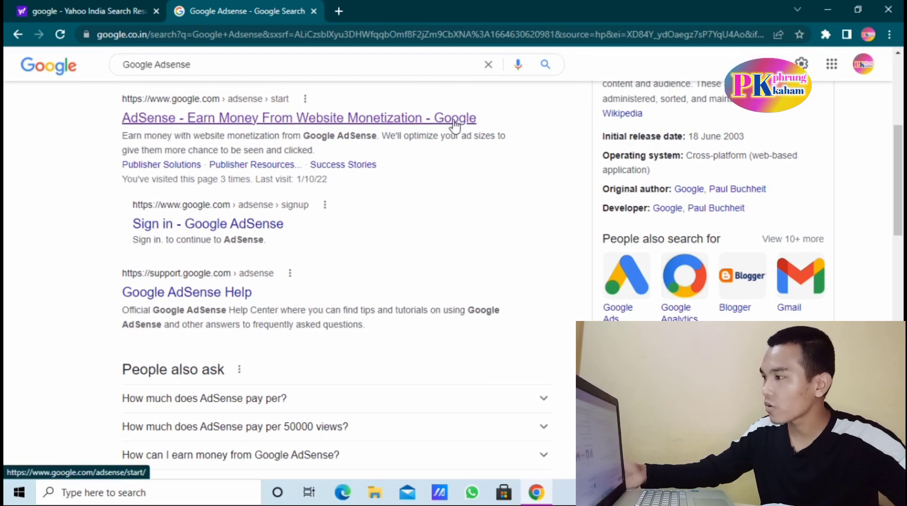
{"action": "scroll", "coordinate": [228, 109], "scroll_direction": "up", "scroll_amount": 1}
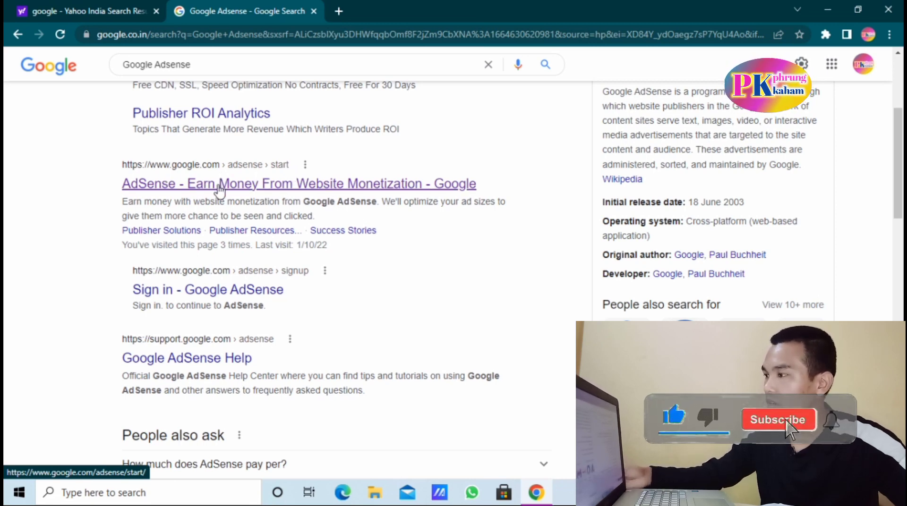
{"action": "left_click", "coordinate": [234, 189]}
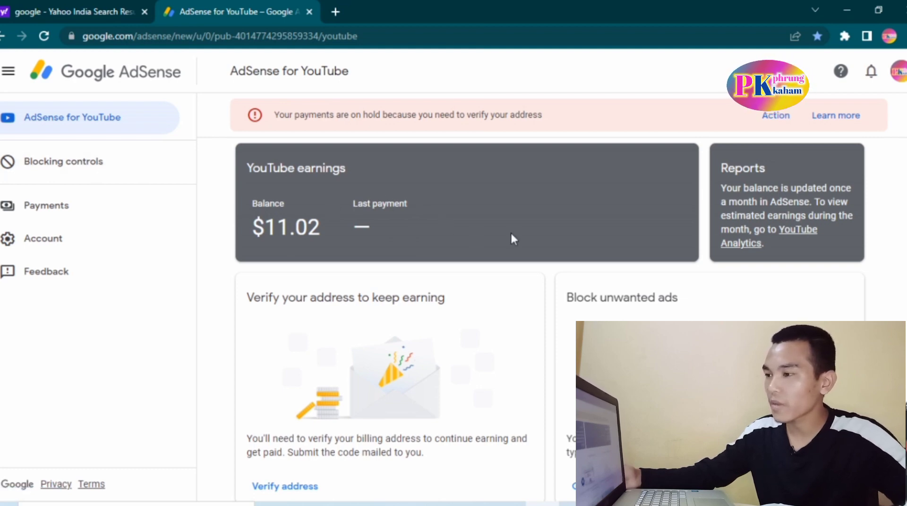
Step: Open the YouTube payments view from the Better payments reporting card on the AdSense for YouTube page
{"action": "scroll", "coordinate": [514, 239], "scroll_direction": "down", "scroll_amount": 4}
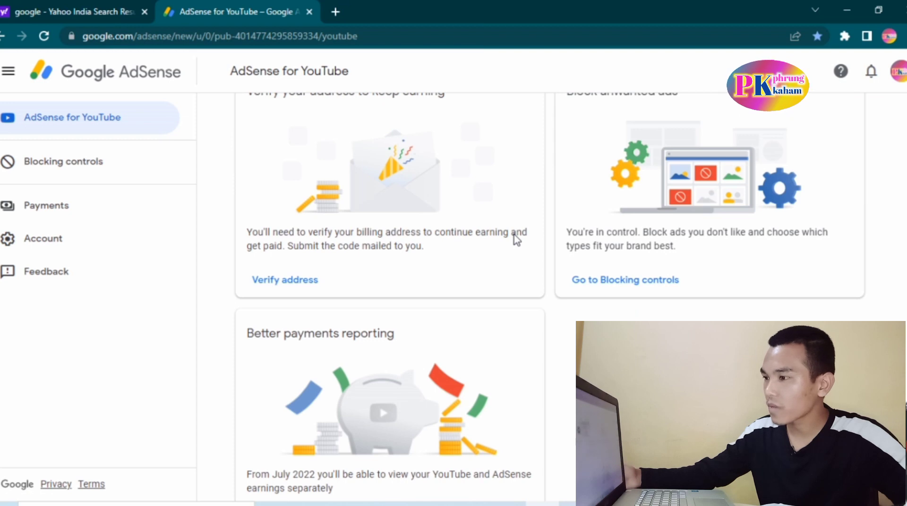
{"action": "scroll", "coordinate": [516, 240], "scroll_direction": "down", "scroll_amount": 1}
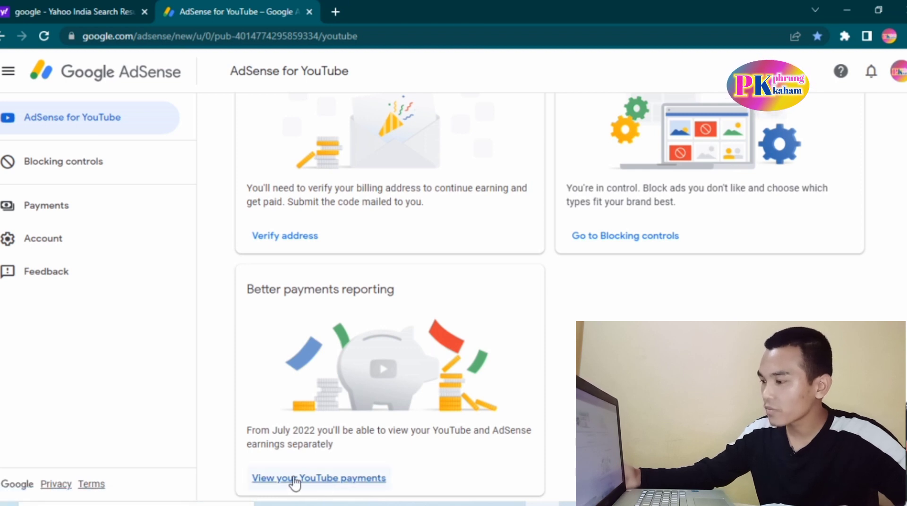
{"action": "left_click", "coordinate": [337, 485]}
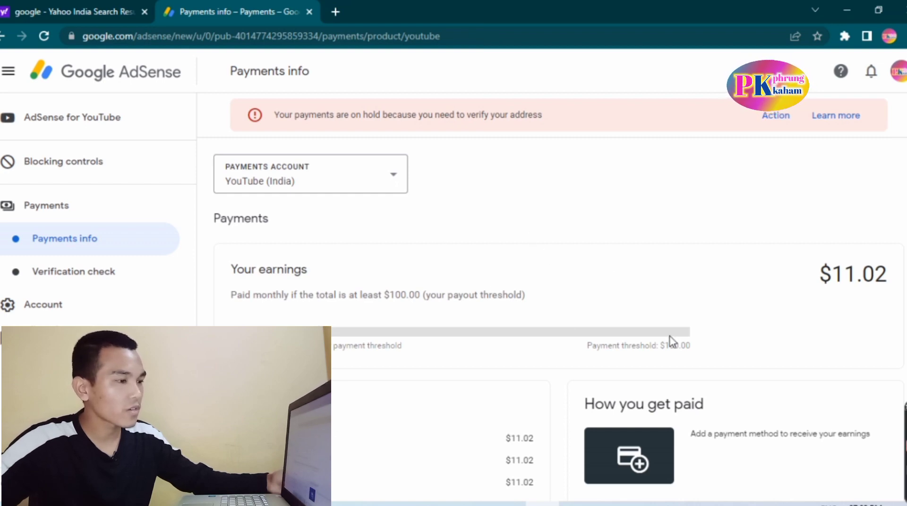
Step: Start adding a payment method from the How you get paid card for the YouTube (India) payments account
{"action": "scroll", "coordinate": [632, 299], "scroll_direction": "down", "scroll_amount": 2}
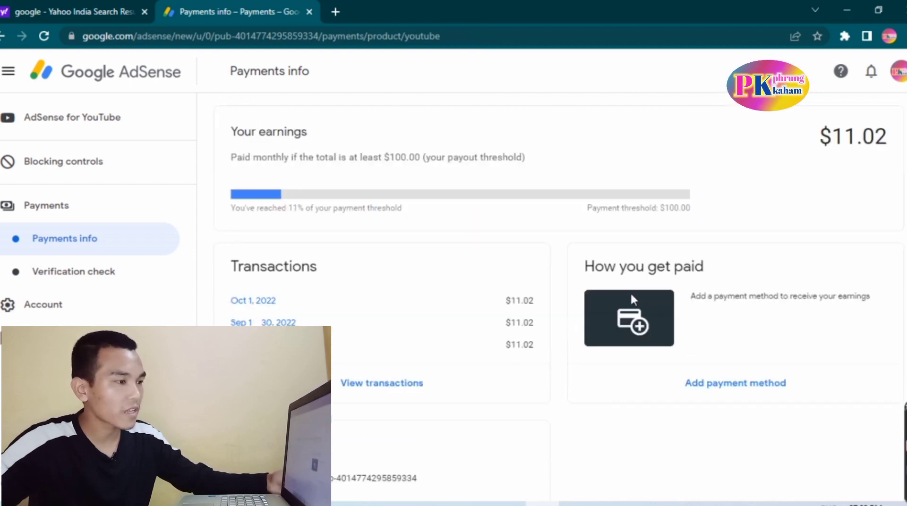
{"action": "scroll", "coordinate": [609, 202], "scroll_direction": "down", "scroll_amount": 1}
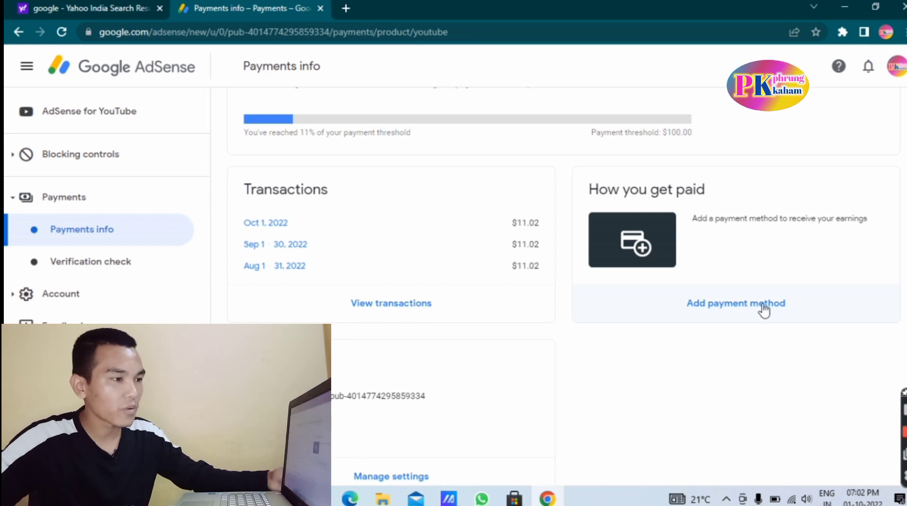
{"action": "left_click", "coordinate": [714, 307]}
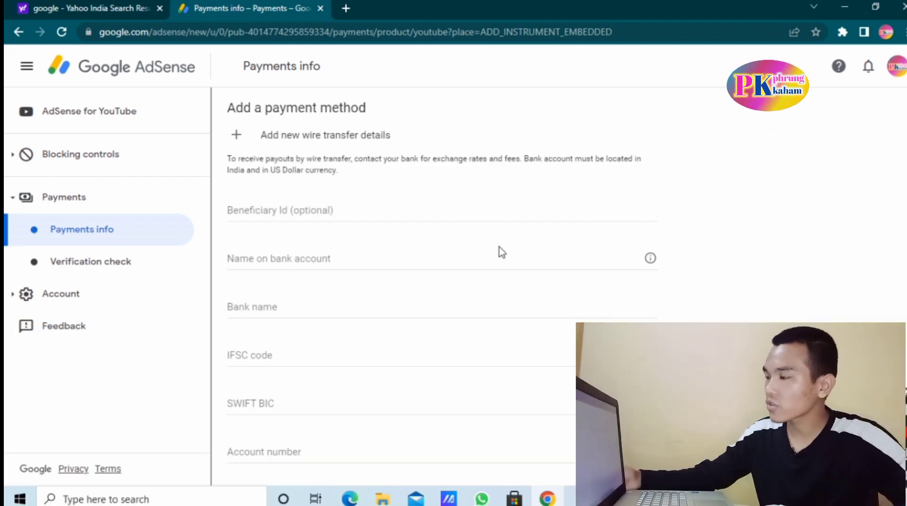
Step: Examine the wire transfer form field by field, from Beneficiary Id through Re-type Account number to the primary payment method and save options
{"action": "scroll", "coordinate": [500, 252], "scroll_direction": "down", "scroll_amount": 5}
{"action": "scroll", "coordinate": [499, 251], "scroll_direction": "up", "scroll_amount": 8}
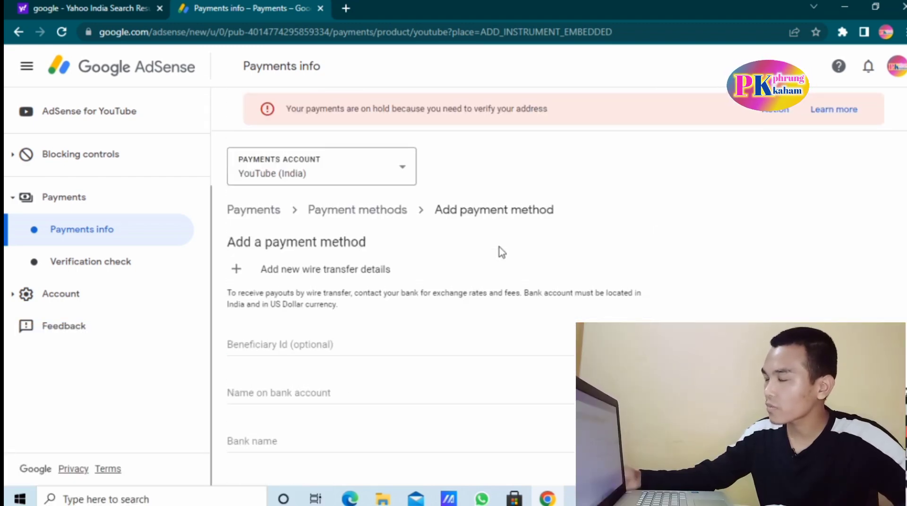
{"action": "scroll", "coordinate": [350, 246], "scroll_direction": "down", "scroll_amount": 4}
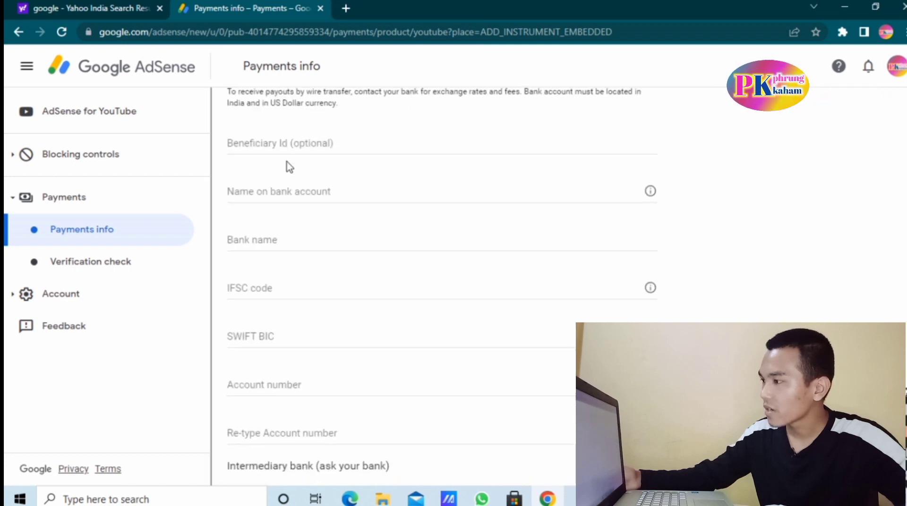
{"action": "left_click", "coordinate": [258, 141]}
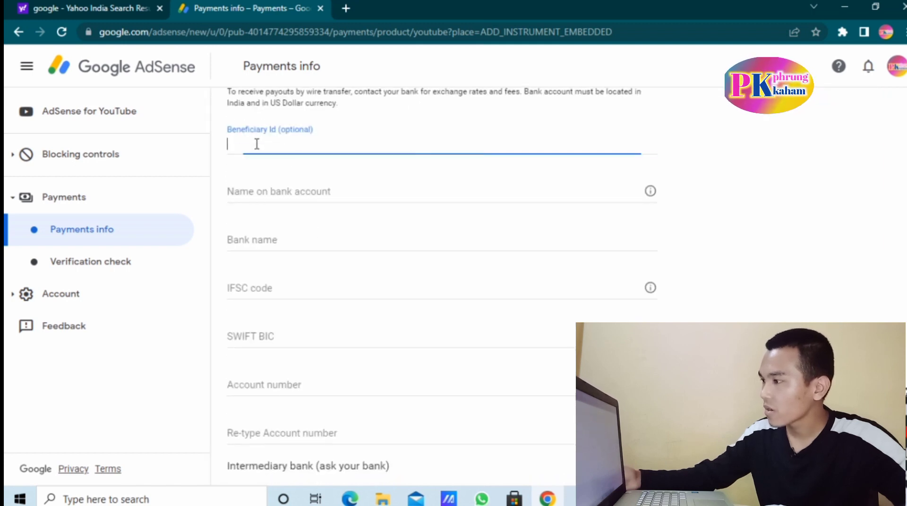
{"action": "left_click", "coordinate": [298, 187]}
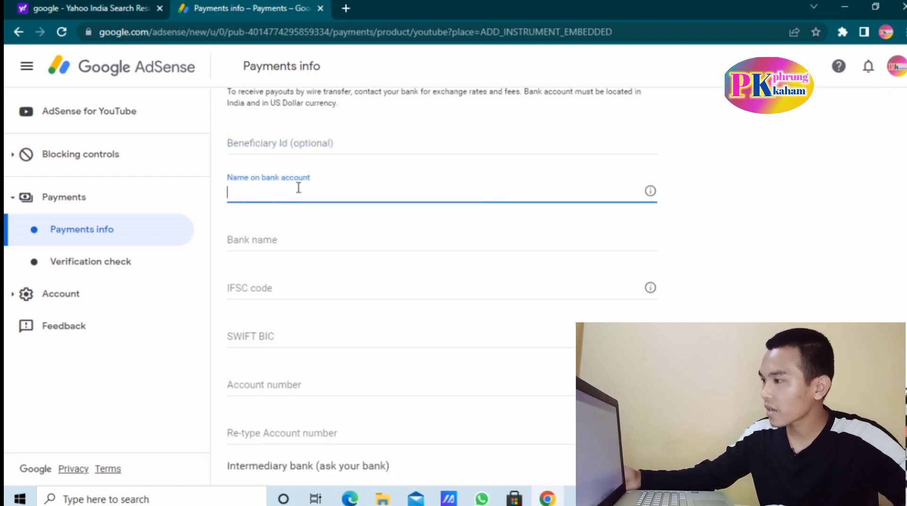
{"action": "left_click", "coordinate": [272, 242]}
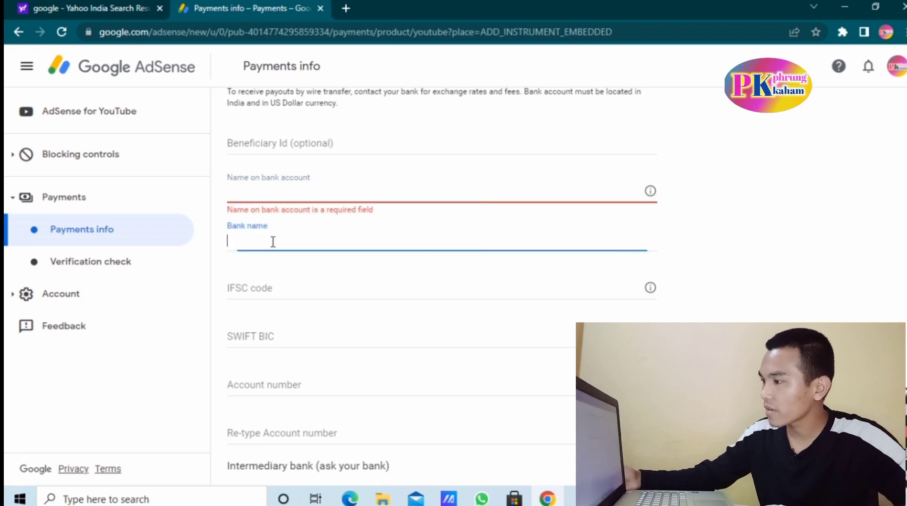
{"action": "left_click", "coordinate": [282, 290]}
{"action": "left_click", "coordinate": [285, 333]}
{"action": "left_click", "coordinate": [299, 382]}
{"action": "left_click", "coordinate": [321, 441]}
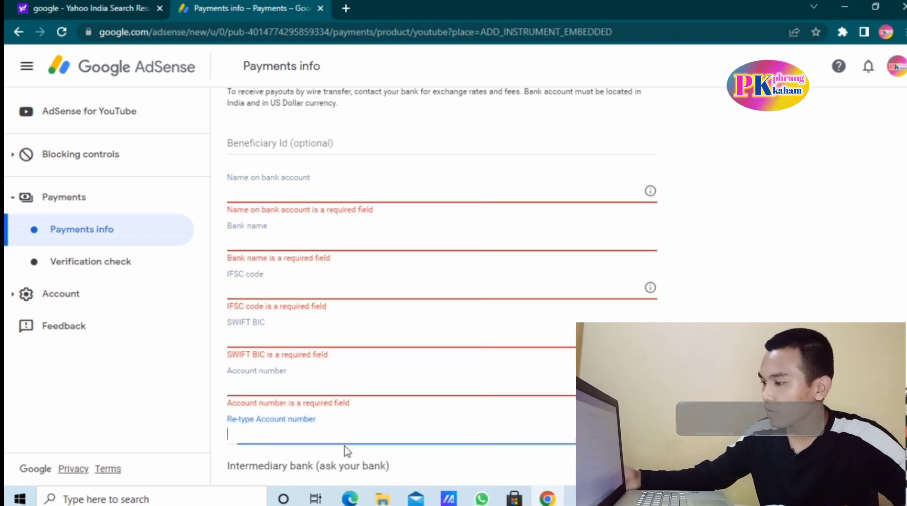
{"action": "scroll", "coordinate": [370, 411], "scroll_direction": "down", "scroll_amount": 4}
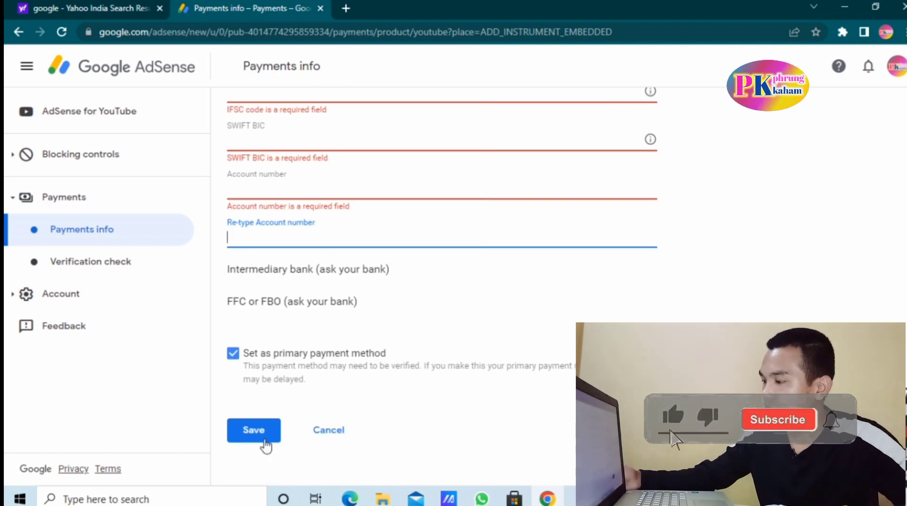
{"action": "scroll", "coordinate": [381, 336], "scroll_direction": "up", "scroll_amount": 8}
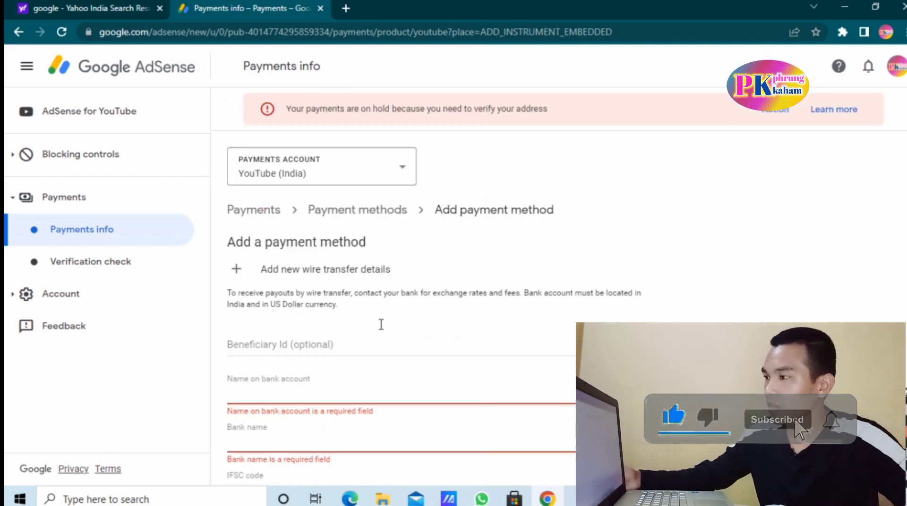
Step: Return to the AdSense for YouTube overview and look through its cards
{"action": "left_click", "coordinate": [73, 116]}
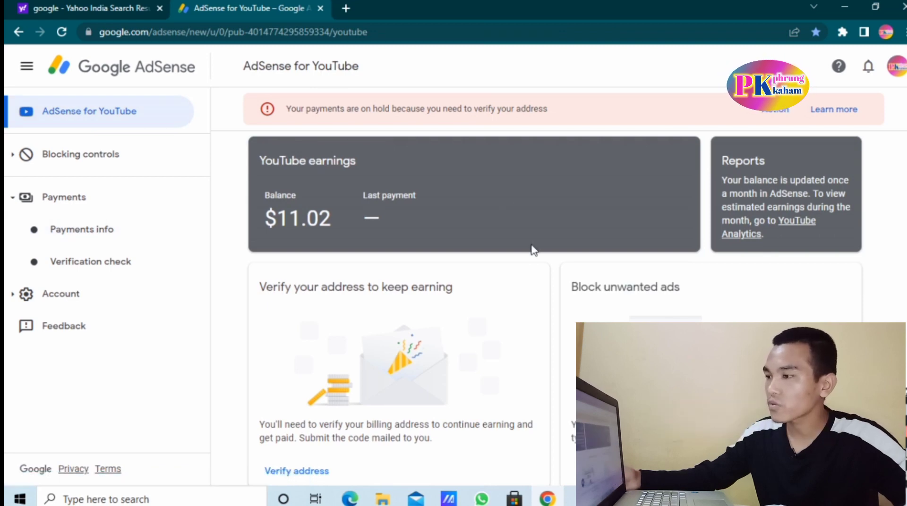
{"action": "scroll", "coordinate": [534, 251], "scroll_direction": "down", "scroll_amount": 5}
{"action": "scroll", "coordinate": [537, 282], "scroll_direction": "up", "scroll_amount": 5}
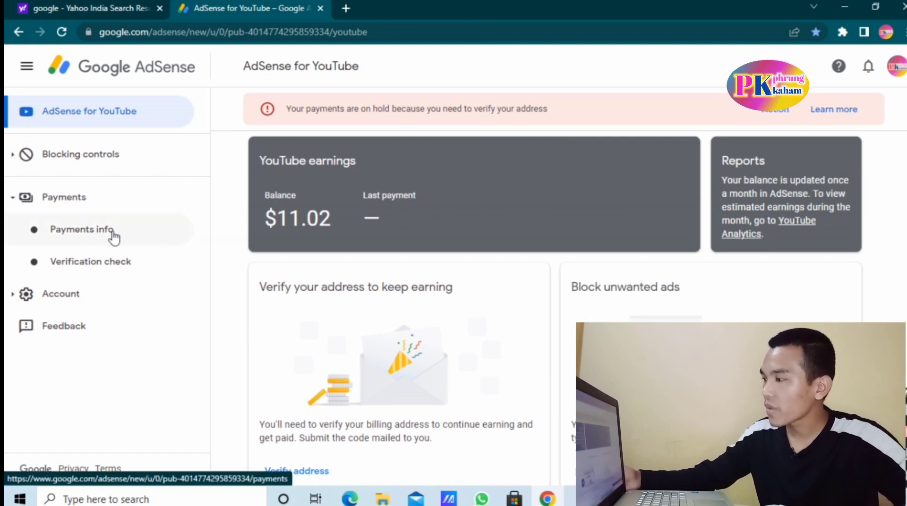
Step: Go to Payments info and start adding a payment method under How you get paid
{"action": "left_click", "coordinate": [87, 234]}
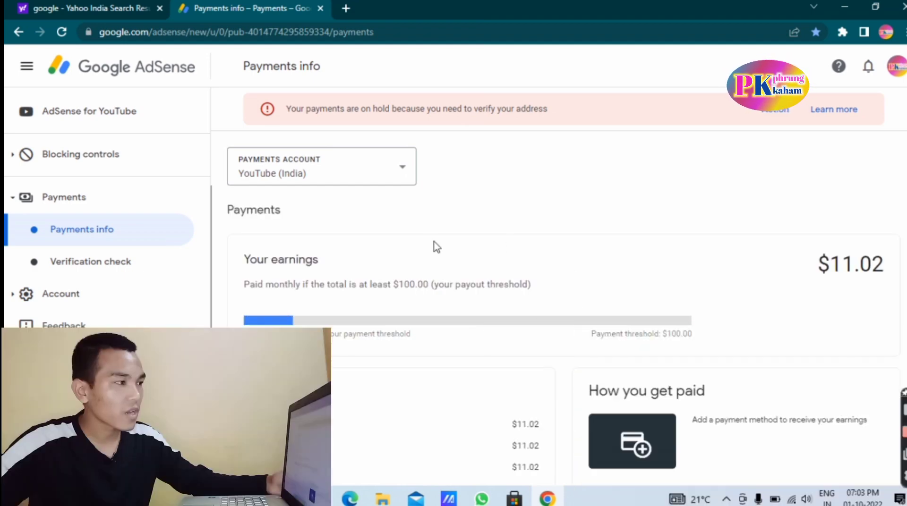
{"action": "scroll", "coordinate": [588, 263], "scroll_direction": "down", "scroll_amount": 4}
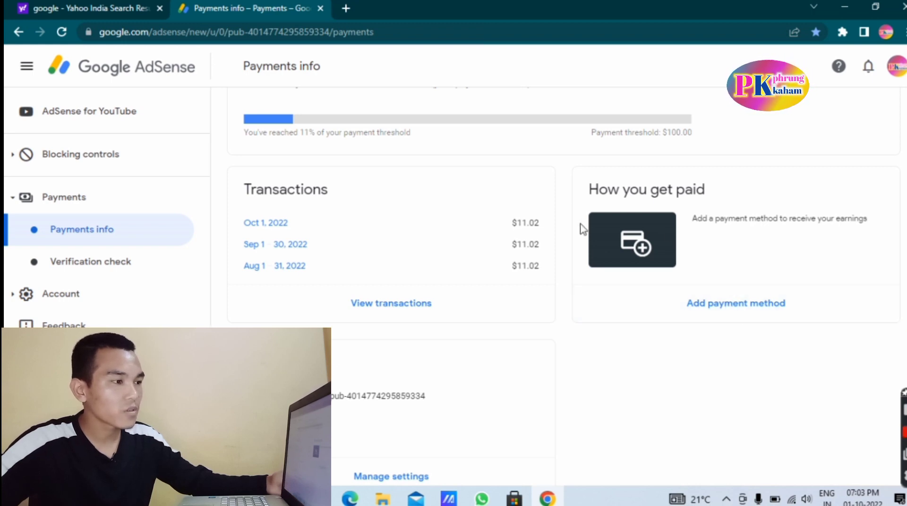
{"action": "left_click", "coordinate": [721, 307]}
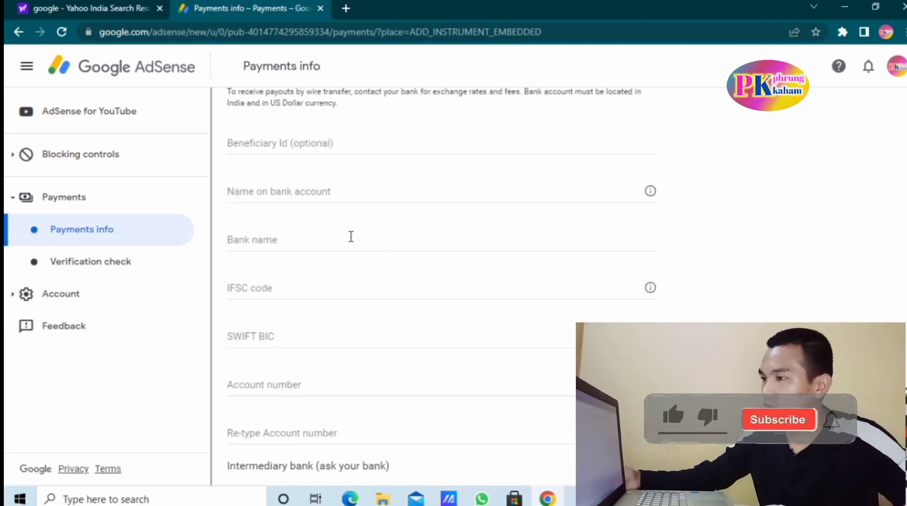
Step: Examine the empty wire transfer form, including the bank detail fields, intermediary bank and FFC or FBO sections, and primary payment method option
{"action": "scroll", "coordinate": [351, 238], "scroll_direction": "up", "scroll_amount": 4}
{"action": "scroll", "coordinate": [351, 237], "scroll_direction": "down", "scroll_amount": 3}
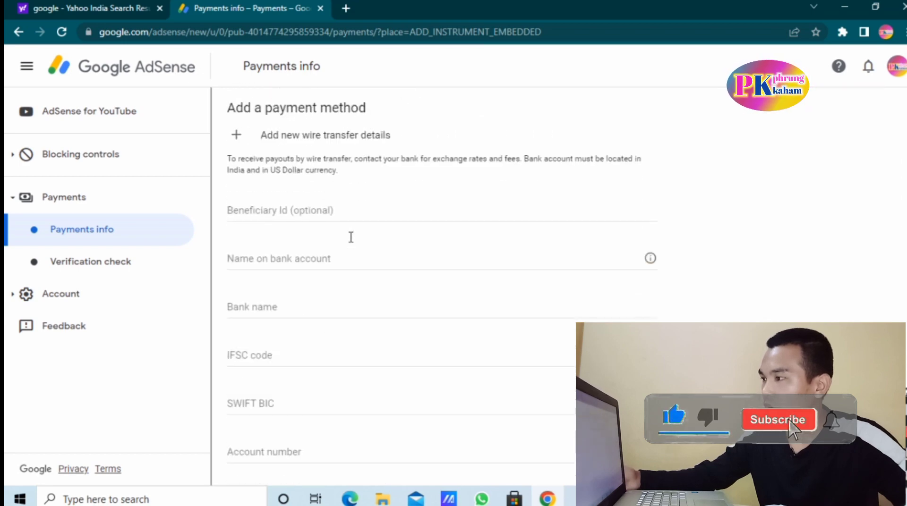
{"action": "scroll", "coordinate": [351, 237], "scroll_direction": "down", "scroll_amount": 3}
{"action": "scroll", "coordinate": [389, 162], "scroll_direction": "up", "scroll_amount": 3}
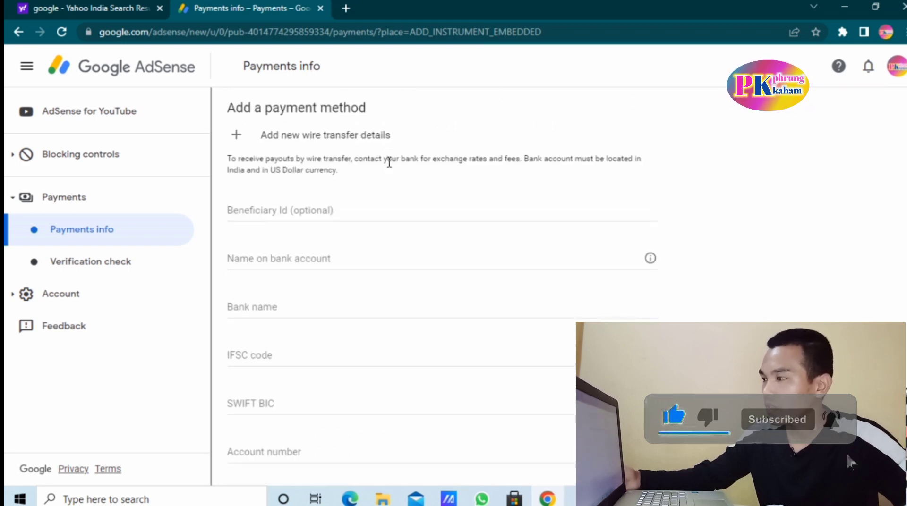
{"action": "scroll", "coordinate": [389, 162], "scroll_direction": "down", "scroll_amount": 2}
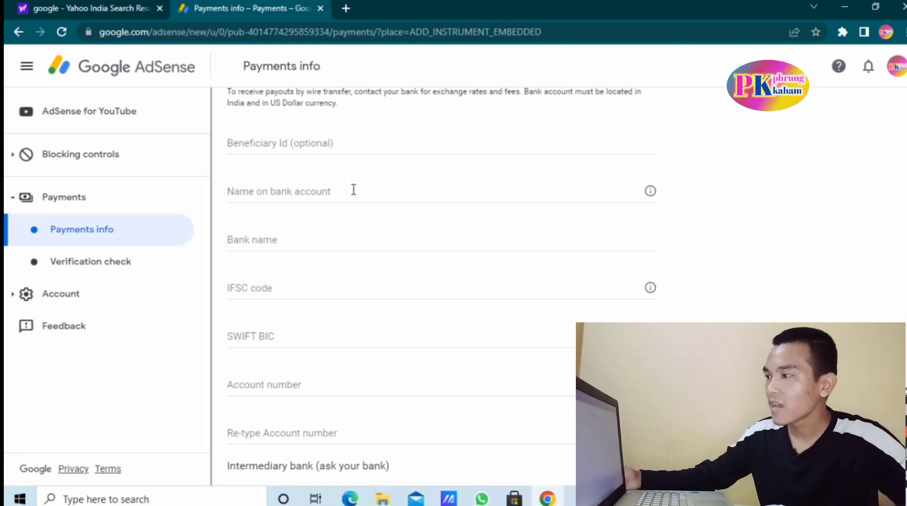
{"action": "scroll", "coordinate": [351, 257], "scroll_direction": "down", "scroll_amount": 4}
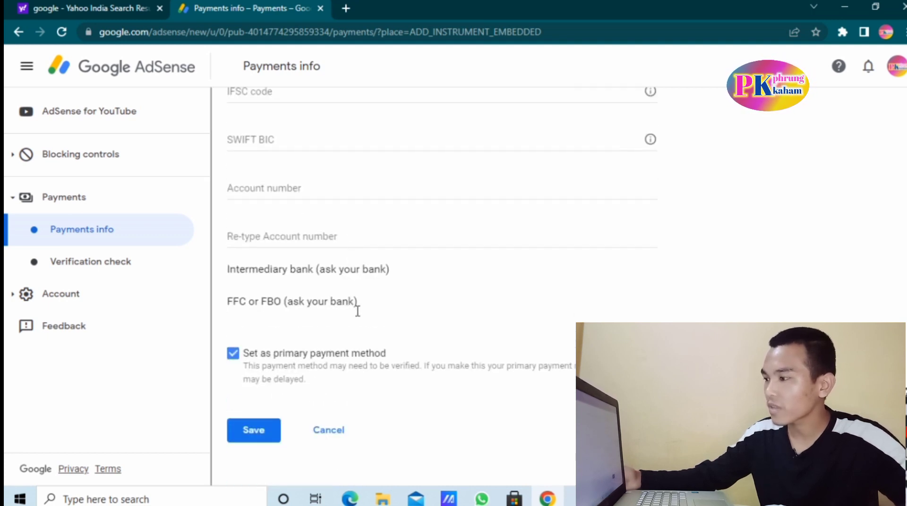
{"action": "scroll", "coordinate": [367, 307], "scroll_direction": "up", "scroll_amount": 7}
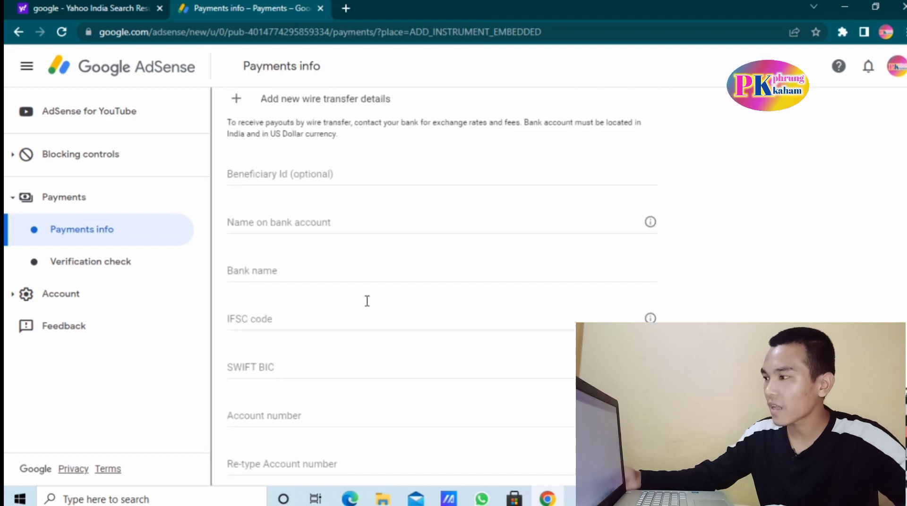
{"action": "scroll", "coordinate": [350, 259], "scroll_direction": "down", "scroll_amount": 3}
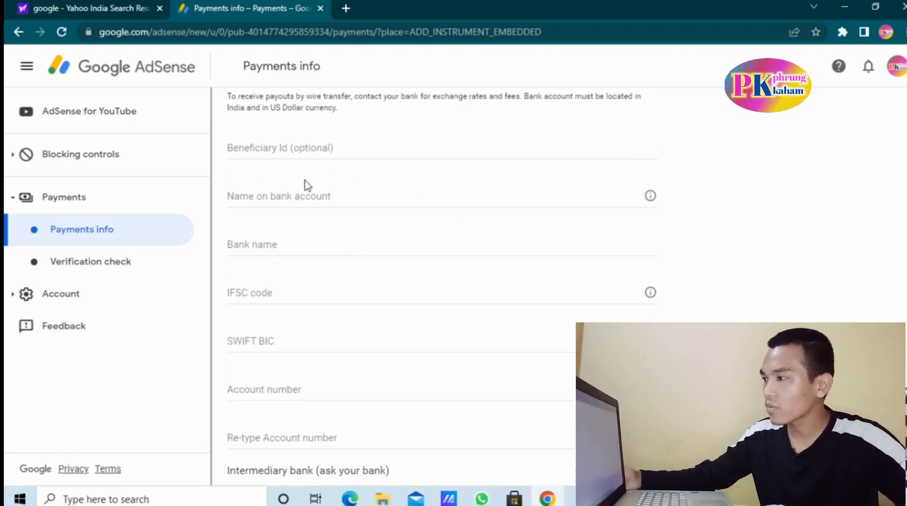
Step: Go through the Beneficiary Id, Name on bank account, Bank name, IFSC code and SWIFT BIC fields of the wire transfer form
{"action": "left_click", "coordinate": [296, 150]}
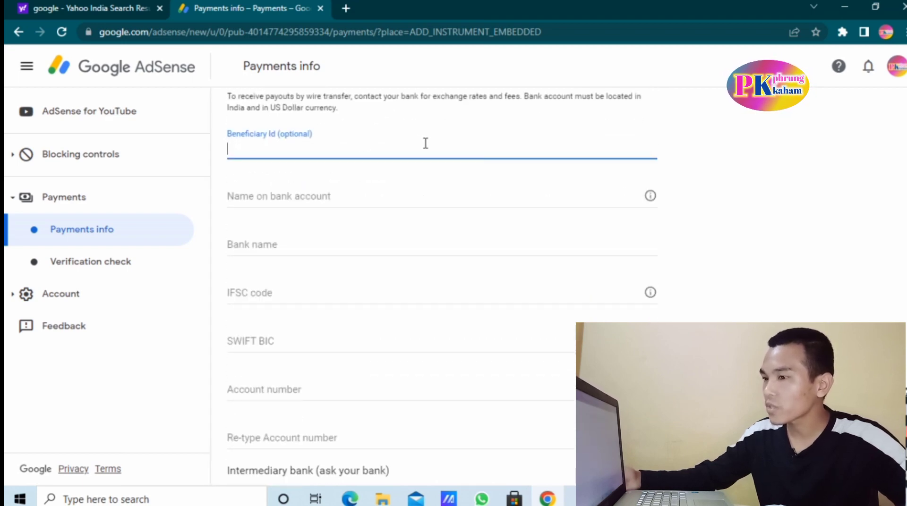
{"action": "left_click", "coordinate": [304, 192]}
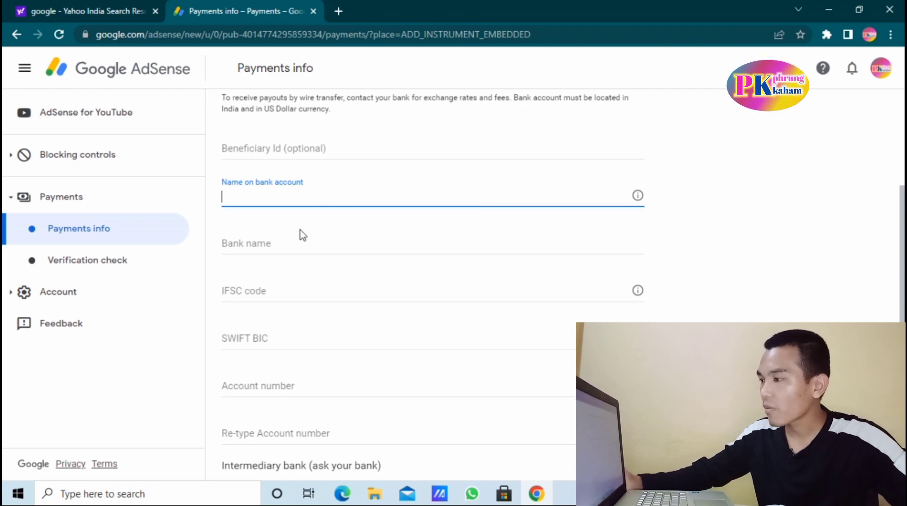
{"action": "left_click", "coordinate": [288, 244]}
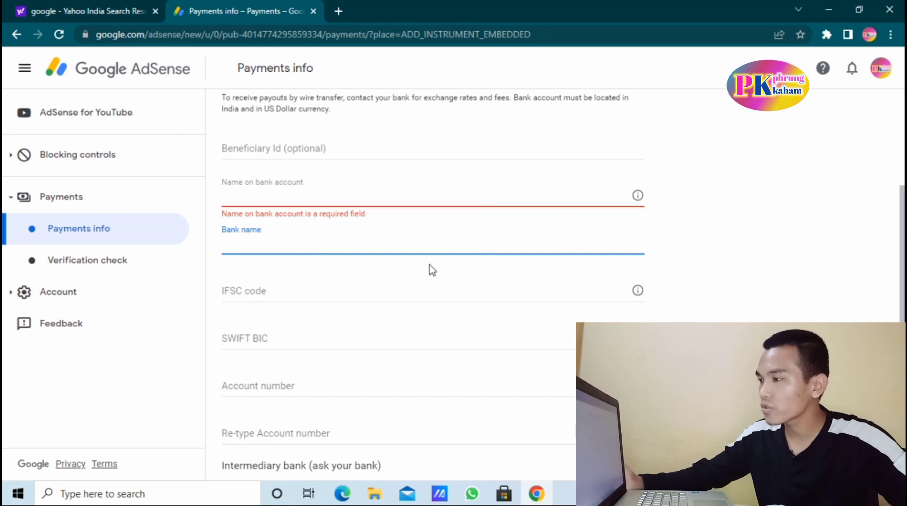
{"action": "scroll", "coordinate": [382, 258], "scroll_direction": "down", "scroll_amount": 3}
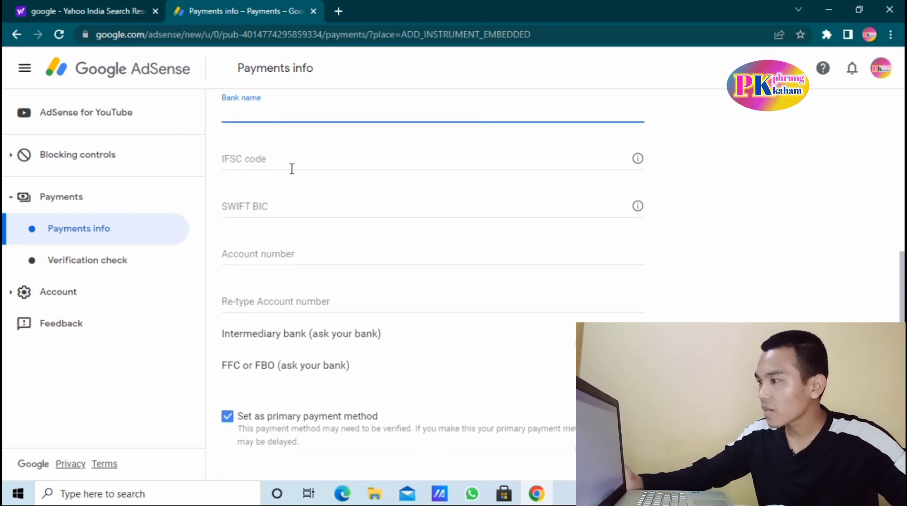
{"action": "left_click", "coordinate": [273, 158]}
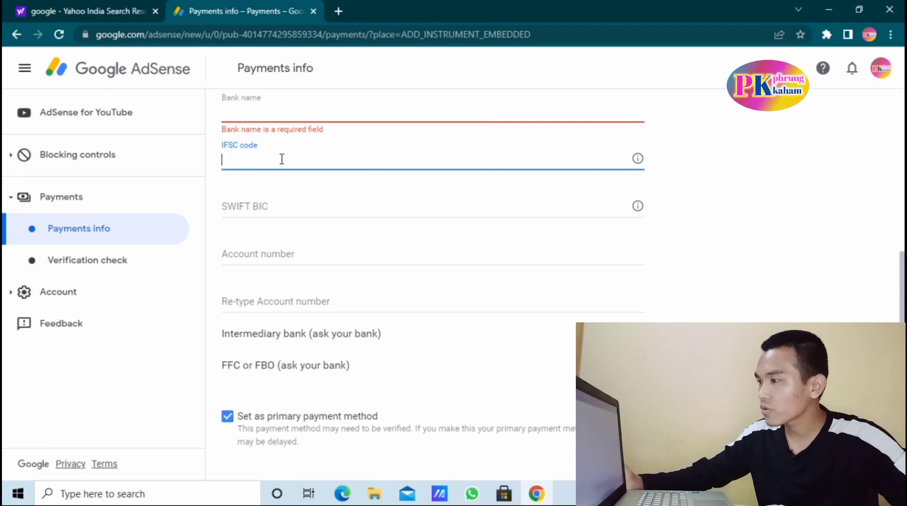
{"action": "left_click", "coordinate": [277, 211]}
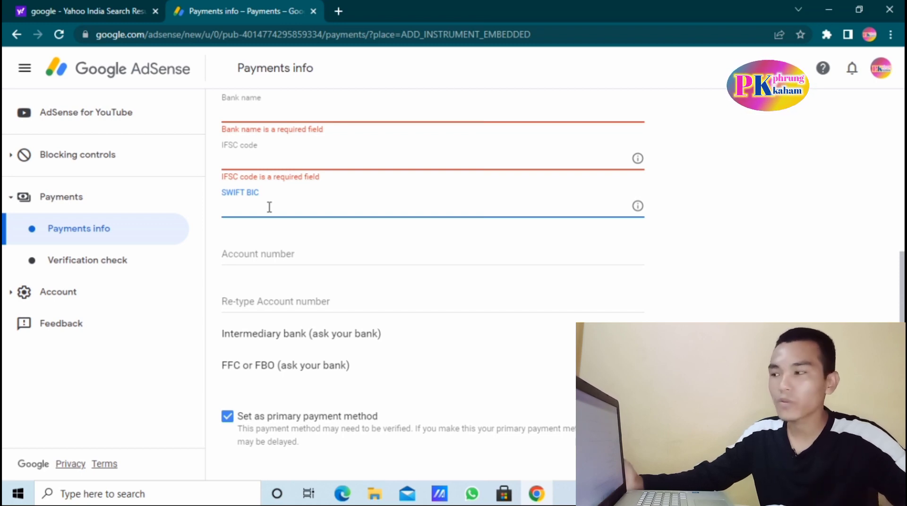
{"action": "scroll", "coordinate": [302, 210], "scroll_direction": "down", "scroll_amount": 2}
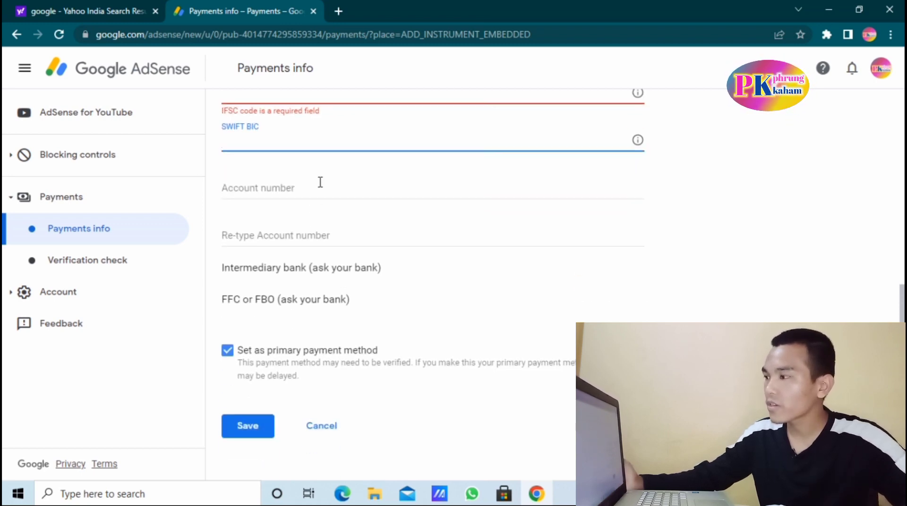
{"action": "scroll", "coordinate": [320, 184], "scroll_direction": "up", "scroll_amount": 4}
{"action": "scroll", "coordinate": [291, 268], "scroll_direction": "down", "scroll_amount": 4}
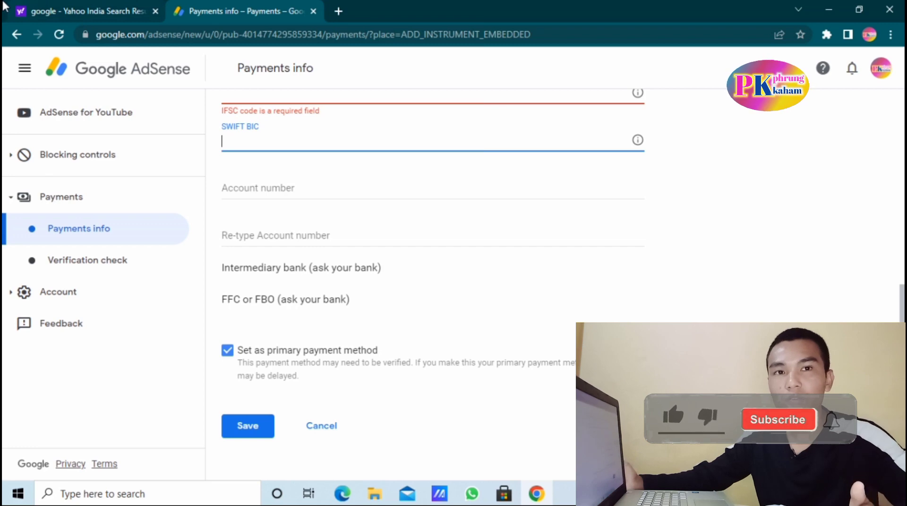
{"action": "mouse_move", "coordinate": [4, 5]}
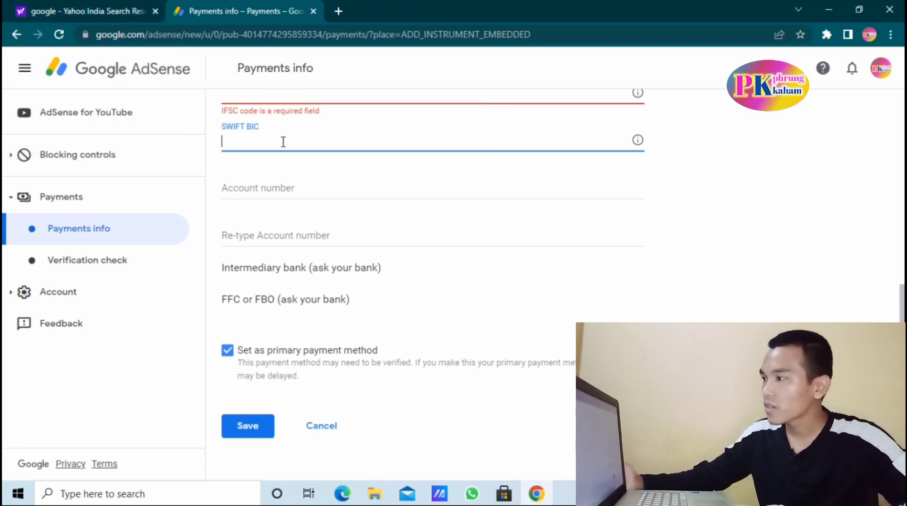
Step: Go through the Account number and Re-type Account number fields, down to the primary payment method option
{"action": "left_click", "coordinate": [290, 185]}
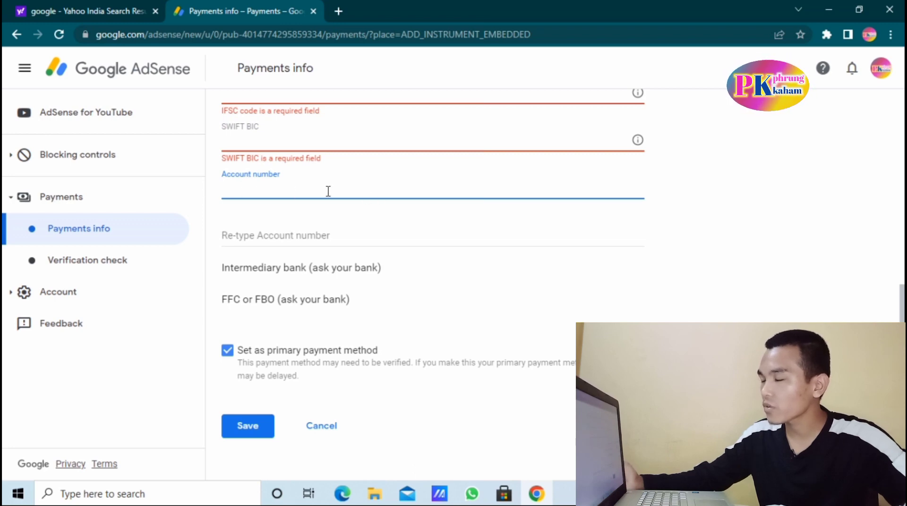
{"action": "left_click", "coordinate": [275, 234]}
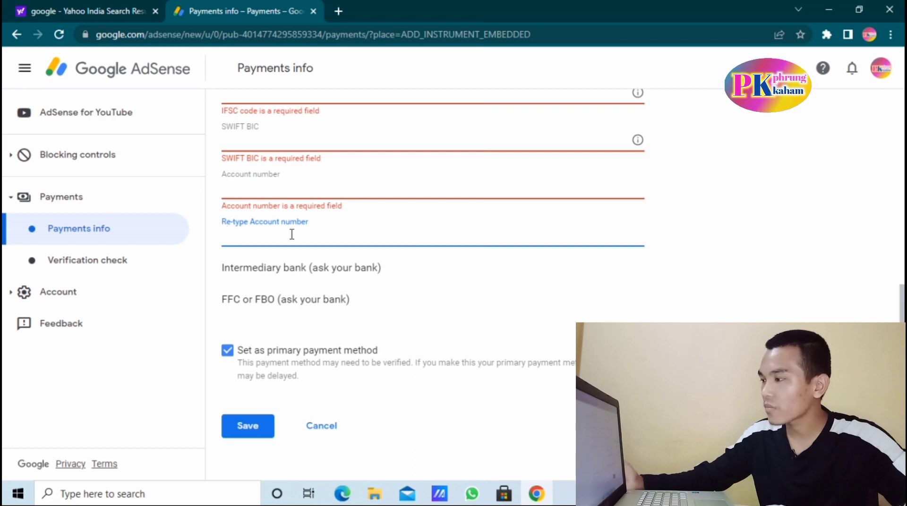
{"action": "left_click", "coordinate": [283, 183]}
{"action": "left_click", "coordinate": [255, 233]}
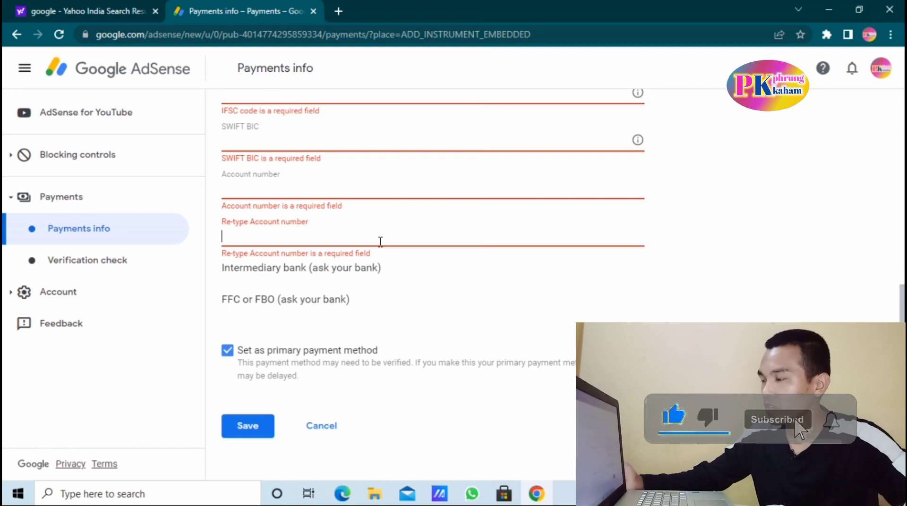
{"action": "scroll", "coordinate": [364, 198], "scroll_direction": "up", "scroll_amount": 4}
{"action": "scroll", "coordinate": [364, 199], "scroll_direction": "down", "scroll_amount": 3}
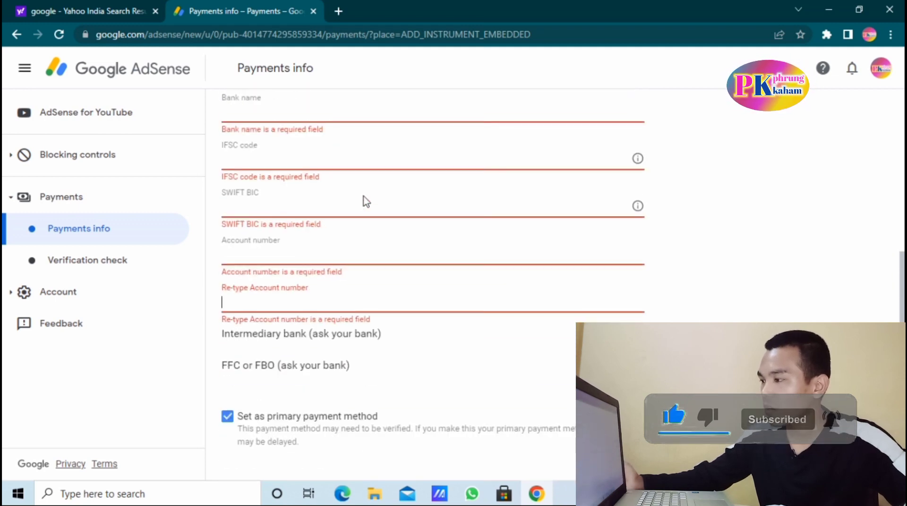
{"action": "scroll", "coordinate": [366, 202], "scroll_direction": "down", "scroll_amount": 2}
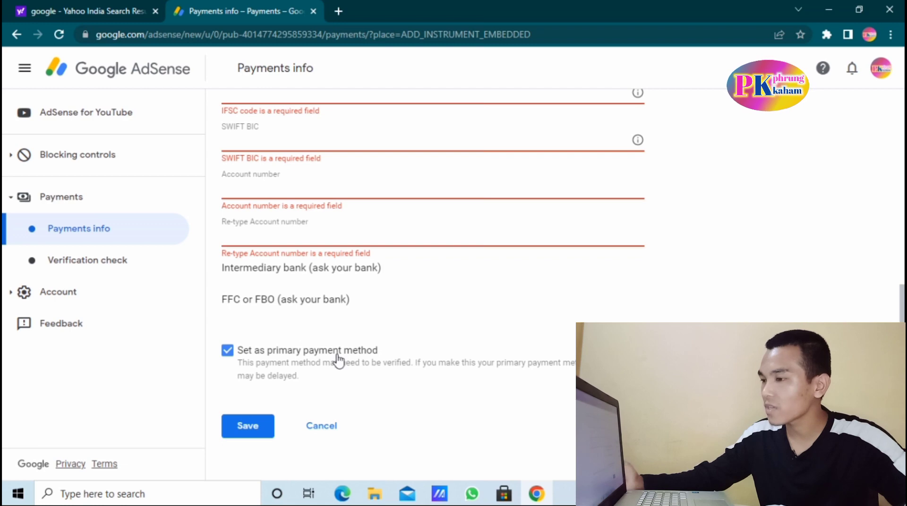
Step: Review the whole wire transfer form again, from the Add a payment method heading to the FFC or FBO section
{"action": "scroll", "coordinate": [332, 298], "scroll_direction": "up", "scroll_amount": 6}
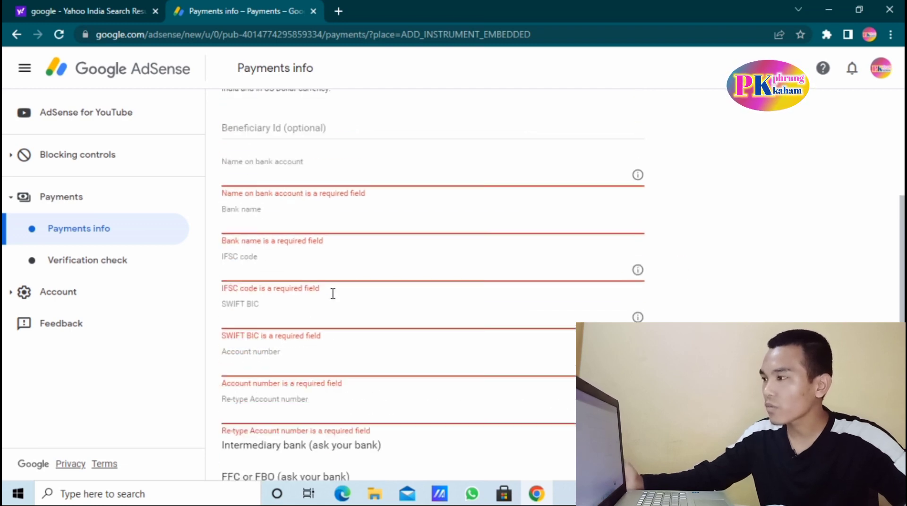
{"action": "scroll", "coordinate": [332, 297], "scroll_direction": "down", "scroll_amount": 2}
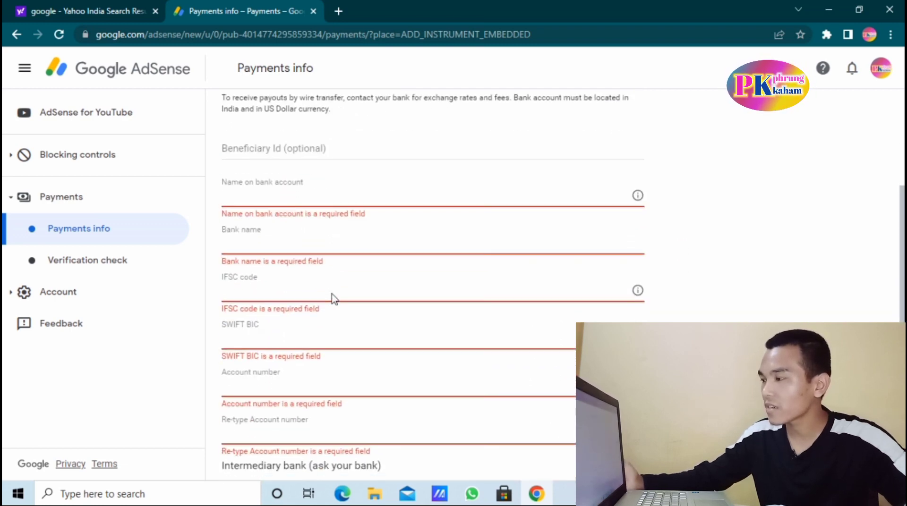
{"action": "scroll", "coordinate": [332, 298], "scroll_direction": "up", "scroll_amount": 4}
{"action": "scroll", "coordinate": [326, 293], "scroll_direction": "down", "scroll_amount": 5}
{"action": "scroll", "coordinate": [335, 166], "scroll_direction": "up", "scroll_amount": 1}
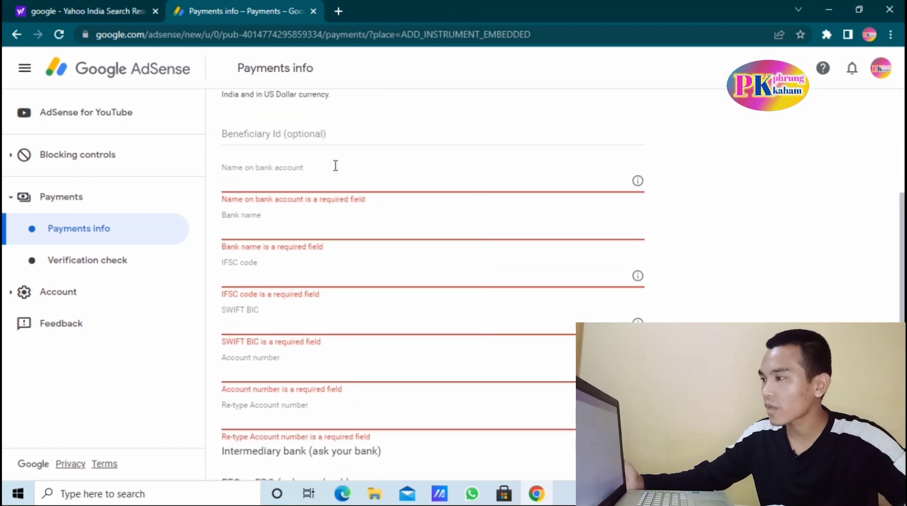
{"action": "scroll", "coordinate": [335, 166], "scroll_direction": "up", "scroll_amount": 1}
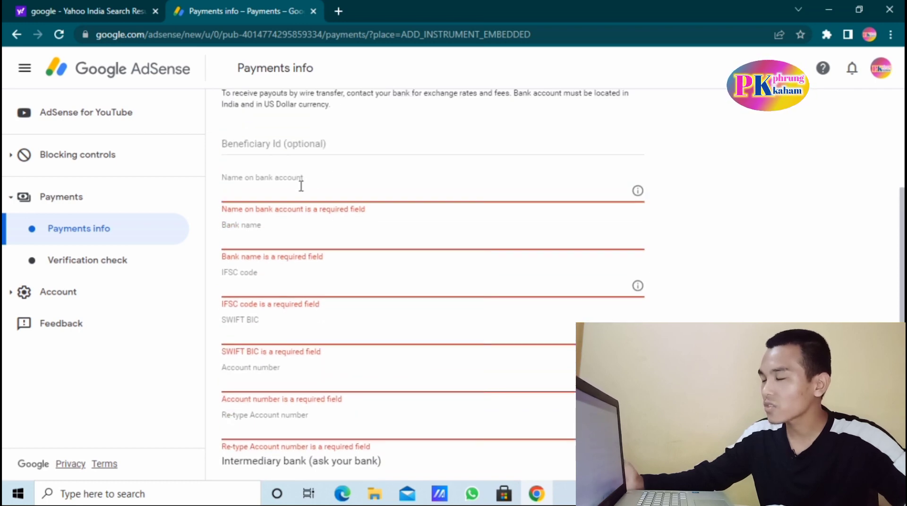
{"action": "scroll", "coordinate": [301, 186], "scroll_direction": "down", "scroll_amount": 5}
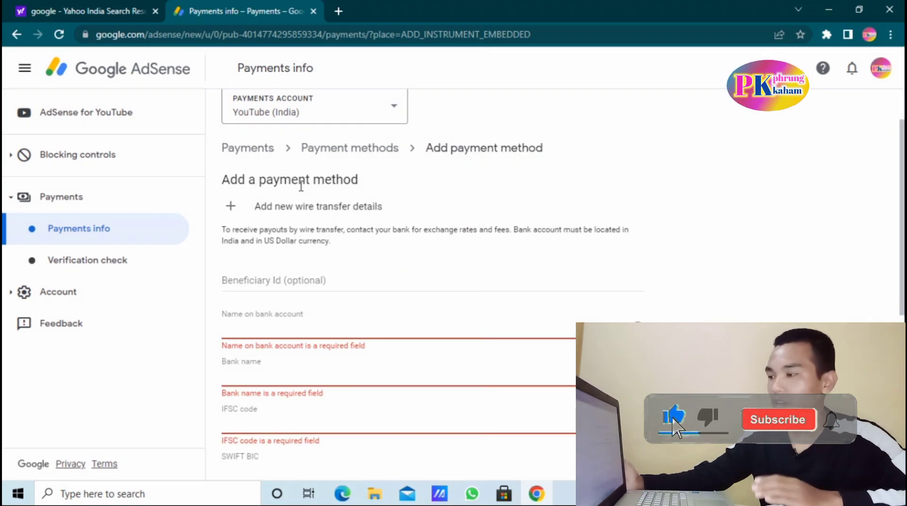
{"action": "scroll", "coordinate": [290, 217], "scroll_direction": "down", "scroll_amount": 5}
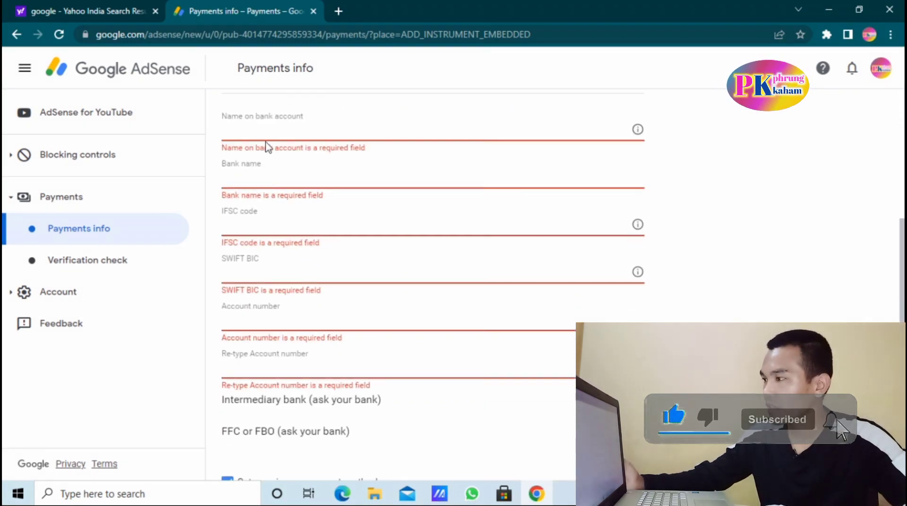
Step: Save the completed wire transfer details with the account set as the primary payment method
{"action": "scroll", "coordinate": [283, 207], "scroll_direction": "up", "scroll_amount": 2}
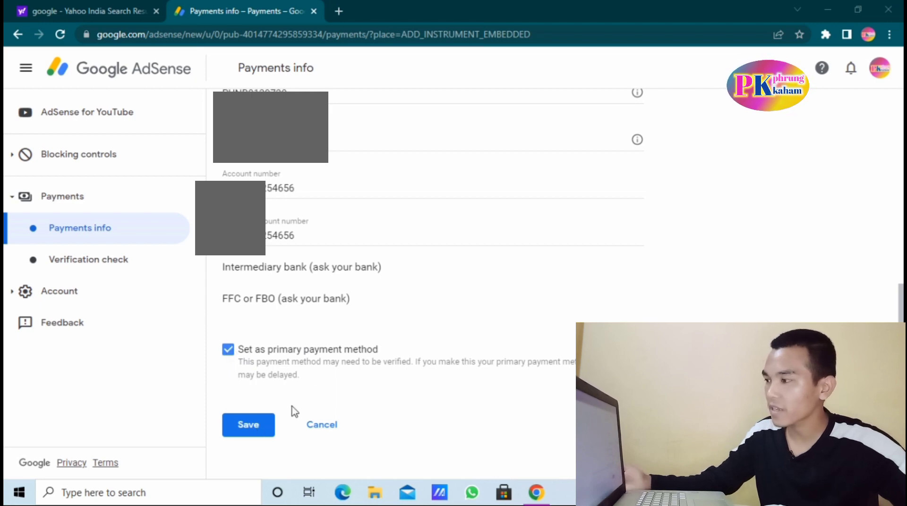
{"action": "left_click", "coordinate": [253, 427]}
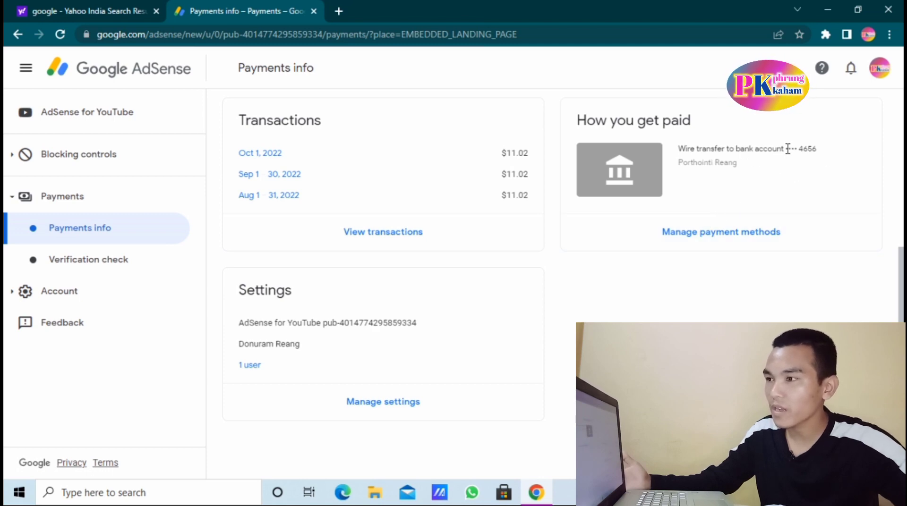
Step: Check the bank account listed under How you get paid and look over the earnings and transactions cards on the Payments page
{"action": "left_click_drag", "start_coordinate": [788, 149], "coordinate": [831, 150]}
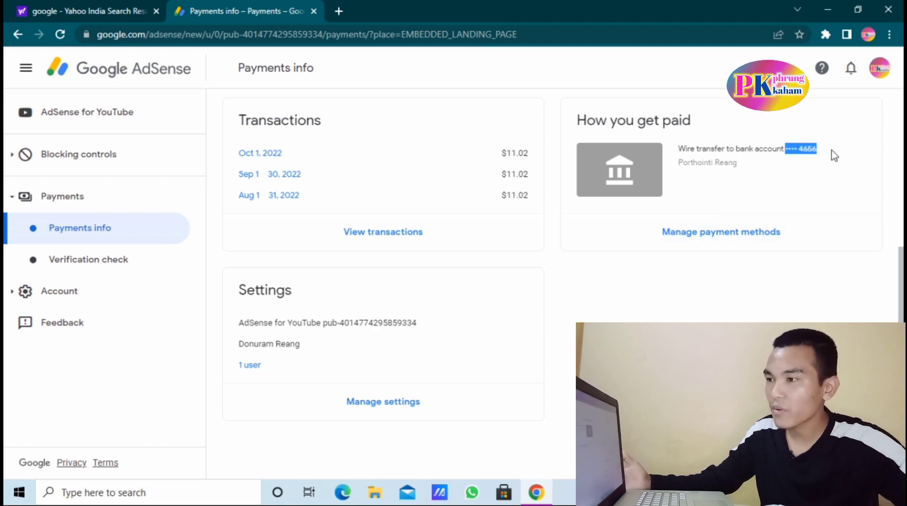
{"action": "left_click", "coordinate": [810, 191]}
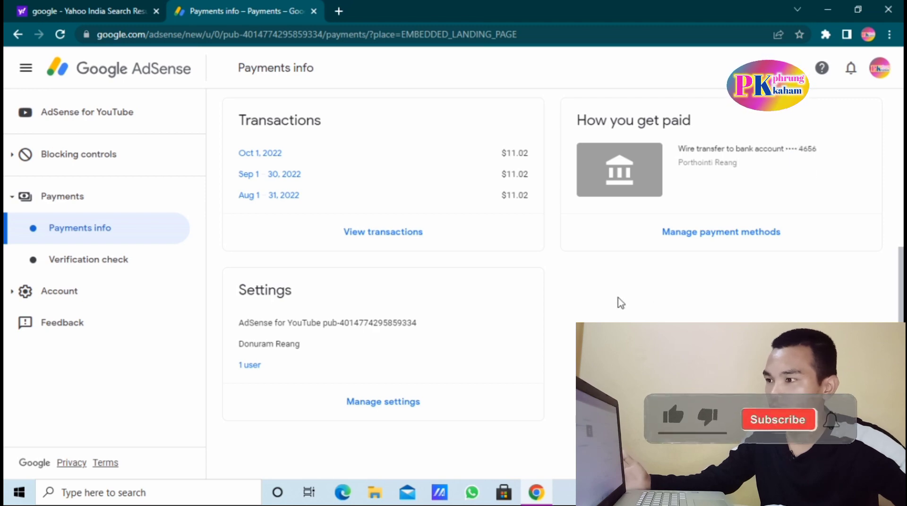
{"action": "scroll", "coordinate": [546, 258], "scroll_direction": "up", "scroll_amount": 5}
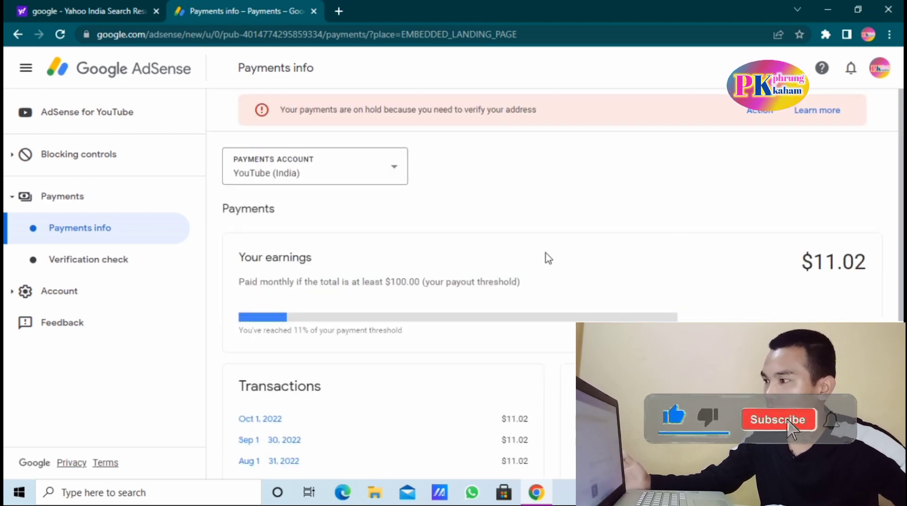
{"action": "scroll", "coordinate": [547, 260], "scroll_direction": "down", "scroll_amount": 5}
{"action": "scroll", "coordinate": [545, 261], "scroll_direction": "up", "scroll_amount": 5}
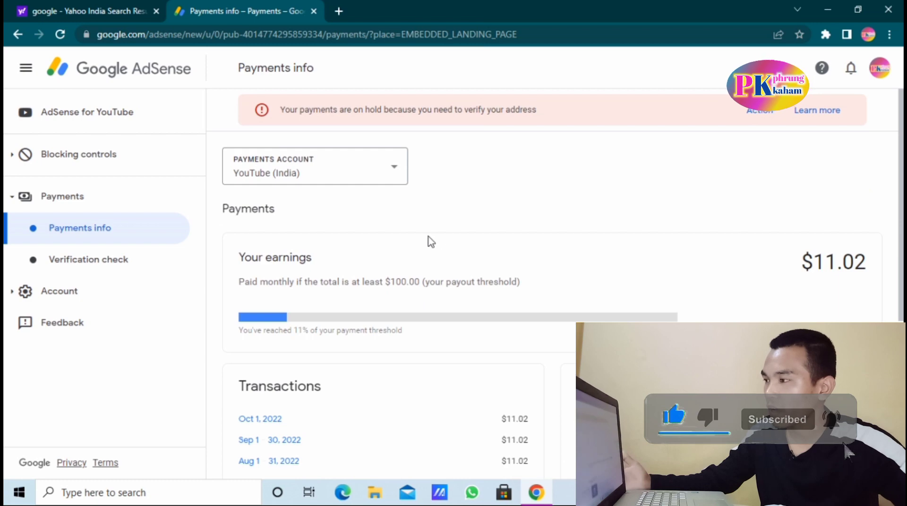